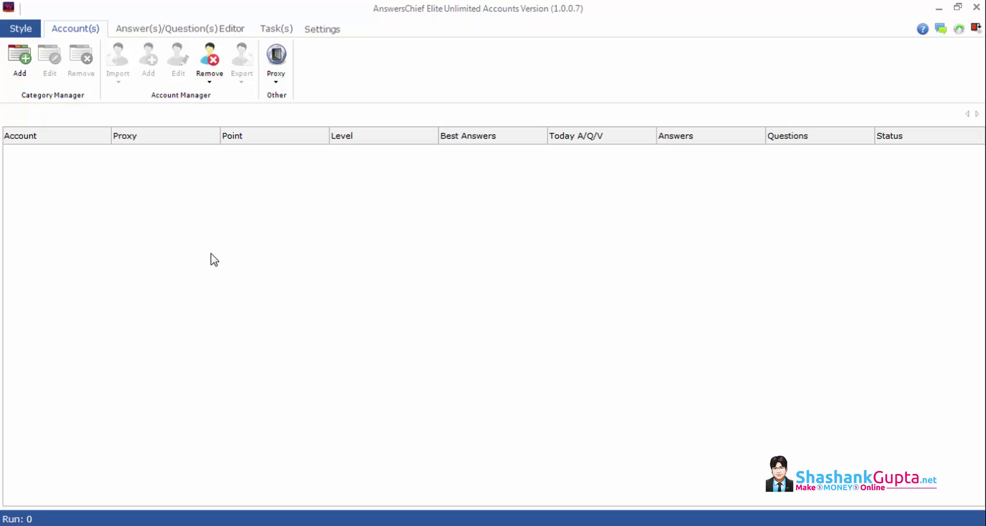
- Add a new account category named Yahoo with its default limit settings
click(26, 67)
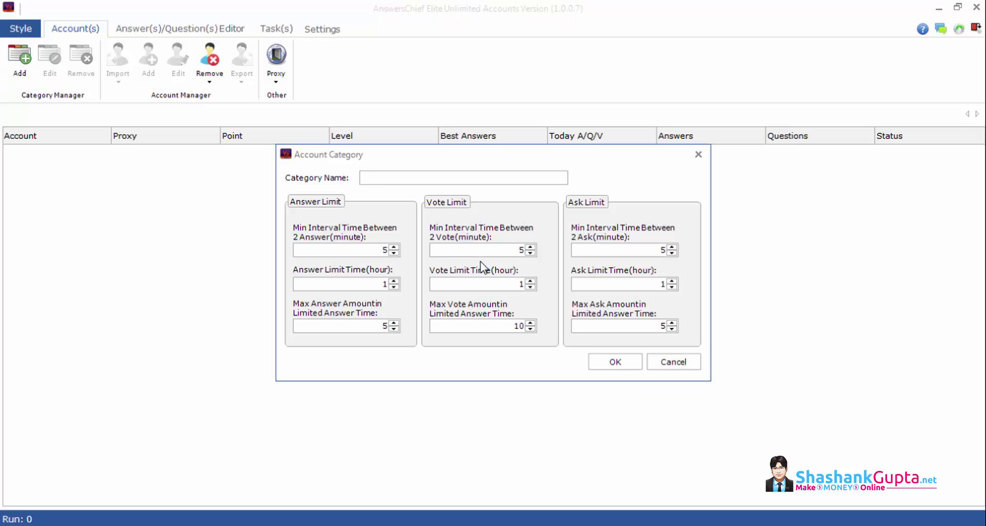
text(Yahoo)
click(612, 364)
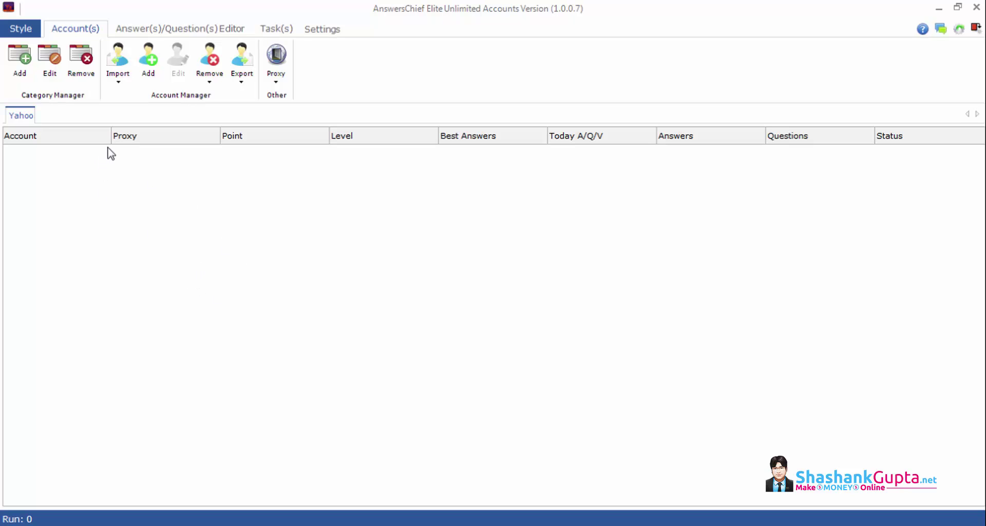
- Import the five Account:Password entries from Accounts.txt into the Yahoo category
click(118, 73)
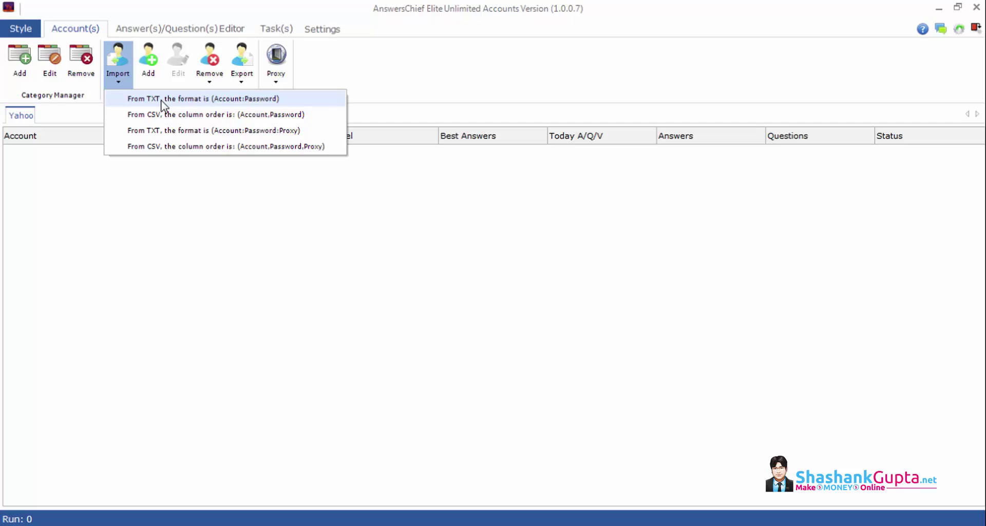
click(164, 103)
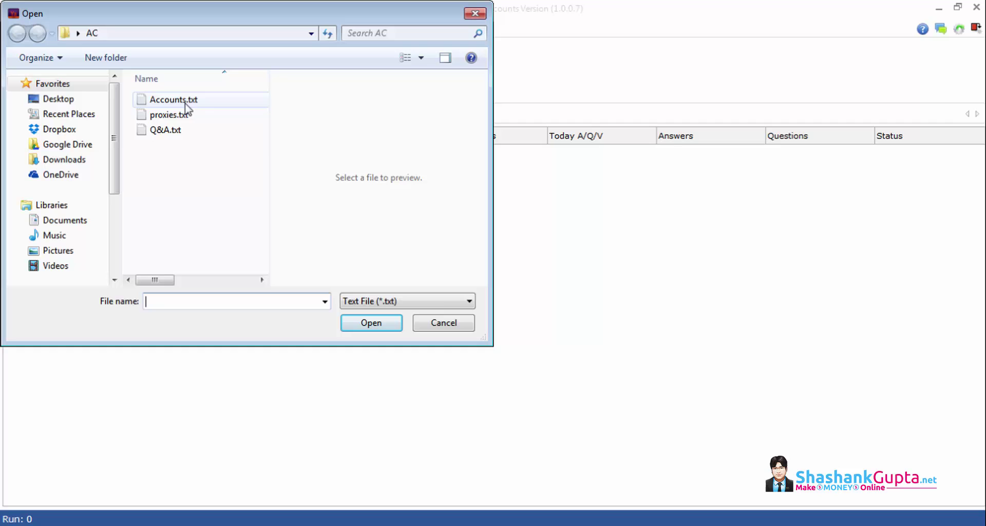
click(195, 102)
click(367, 322)
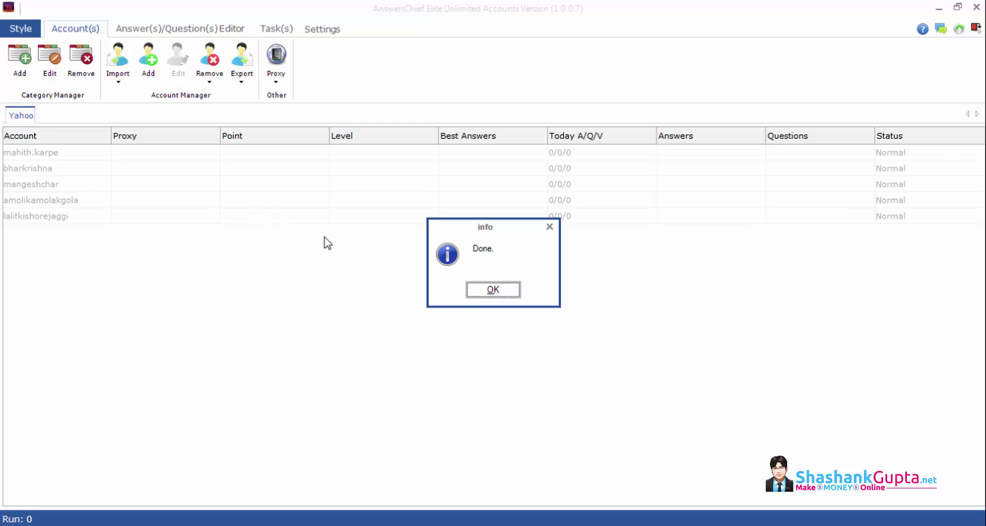
click(505, 293)
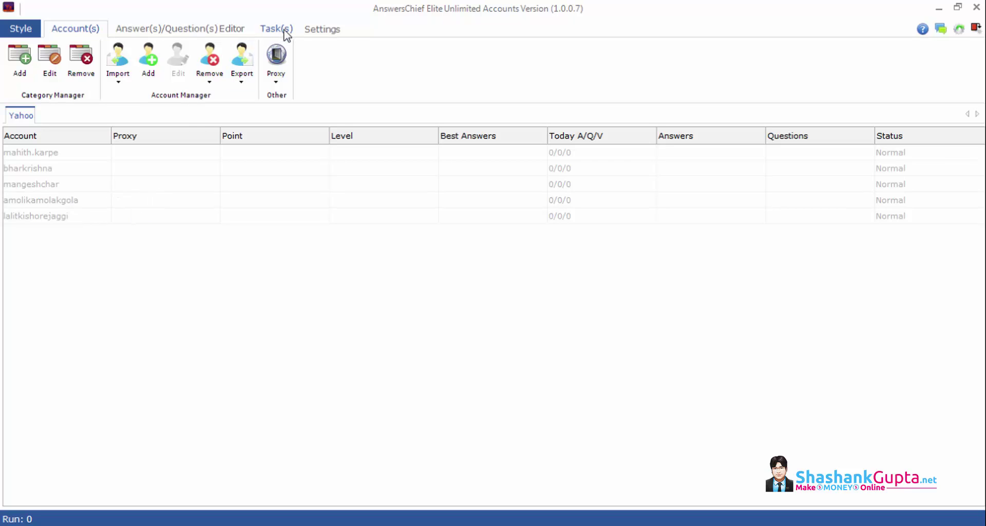
- Paste the ten proxies from proxies.txt into the Settings Proxy box
click(332, 31)
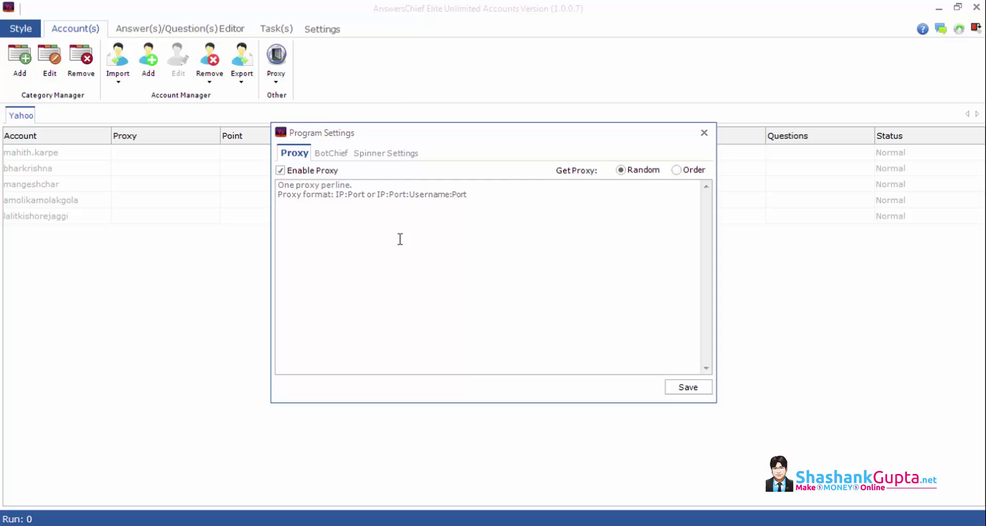
double_click(189, 127)
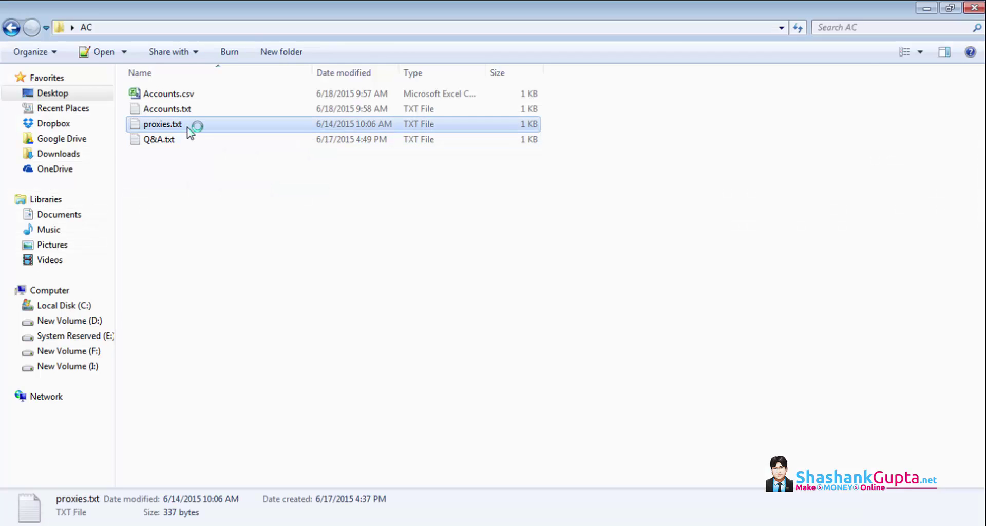
key(ctrl+a)
key(ctrl+c)
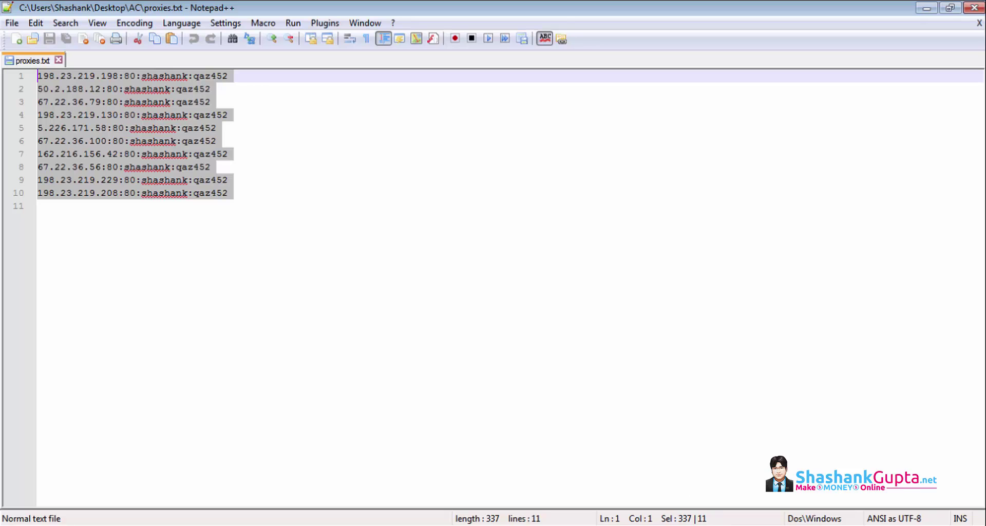
key(alt+Tab)
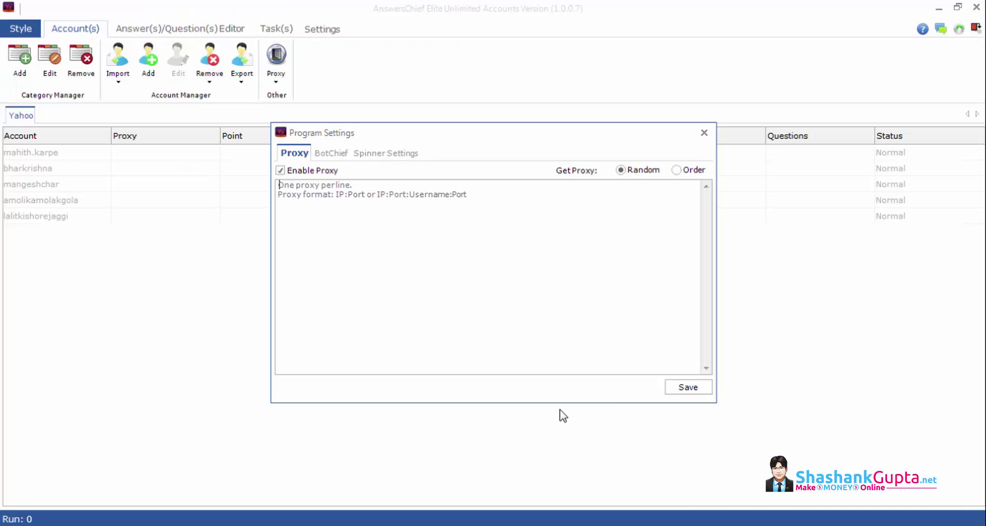
key(ctrl+v)
key(ctrl+Tab)
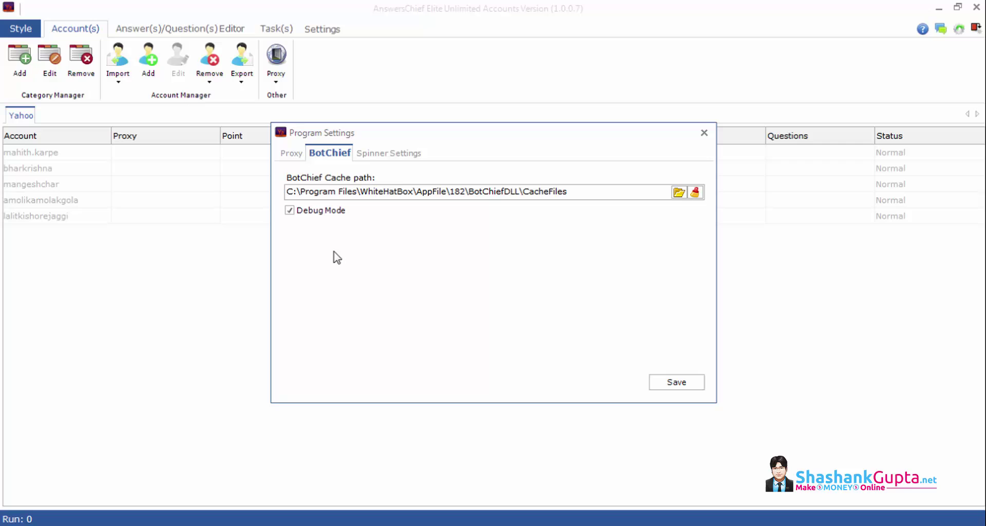
- Toggle BotChief Debug Mode off and back on, leaving it enabled
click(290, 211)
click(290, 212)
click(386, 153)
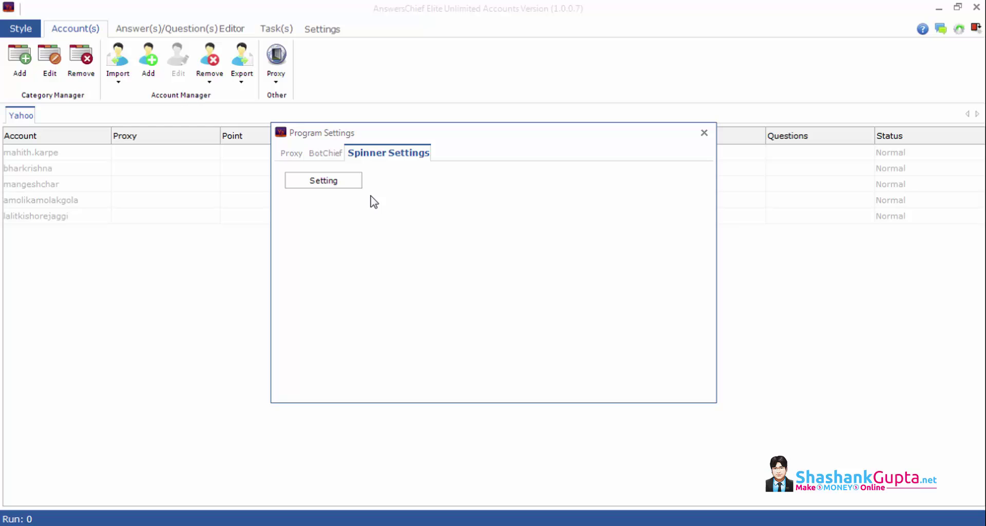
- Open the Spinners Settings dialog from the Spinner Settings page
click(324, 185)
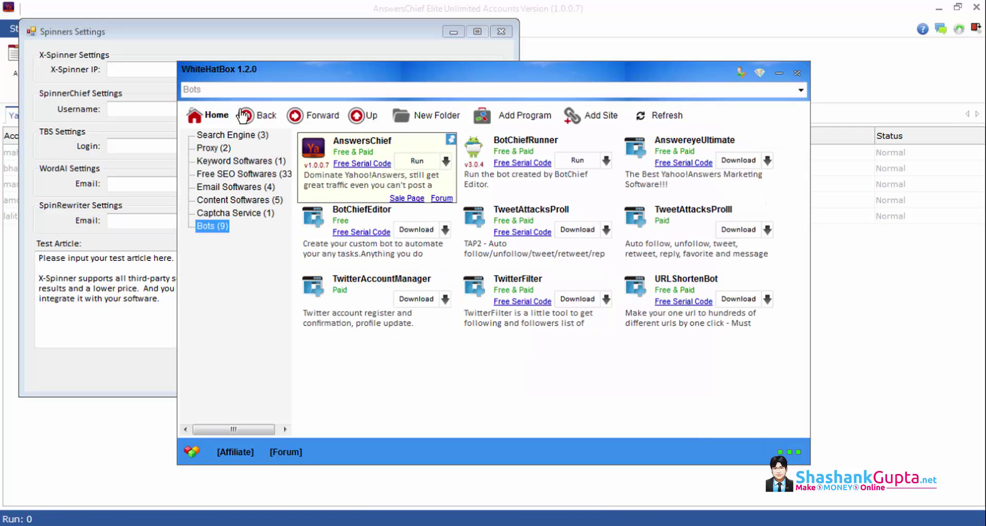
- Run X-Spinner from WhiteHatBox's Content Softwares (5) list
click(237, 203)
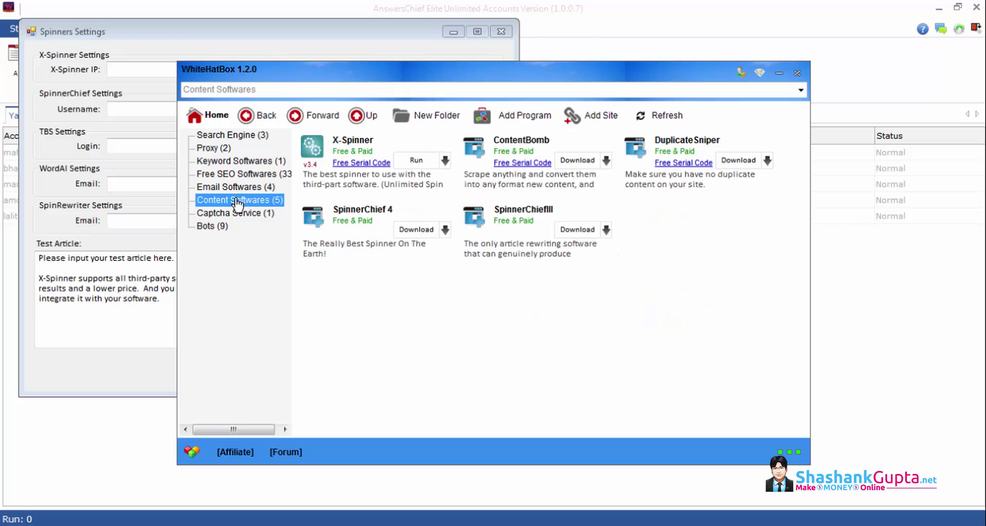
click(417, 164)
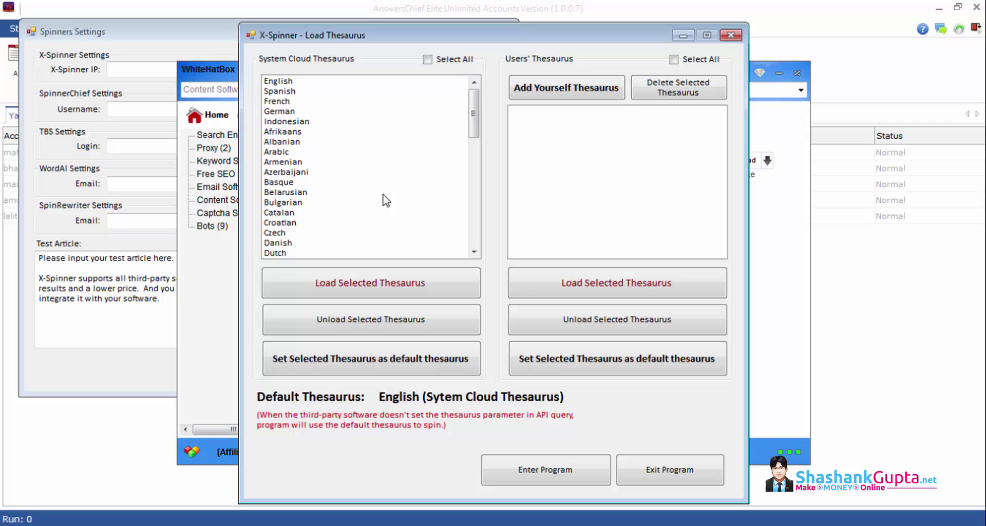
- Load the English thesaurus and copy the spin service listen IP 127.0.0.1
click(278, 82)
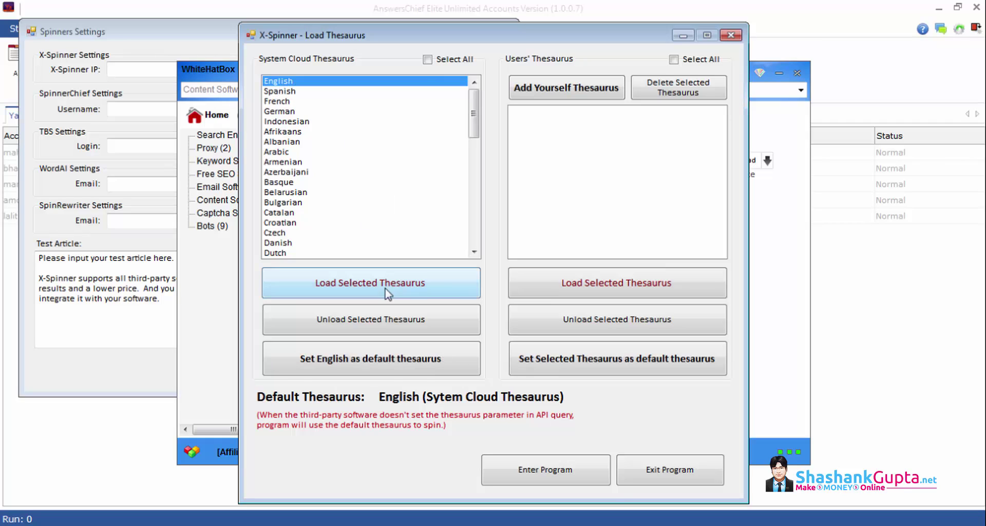
click(407, 291)
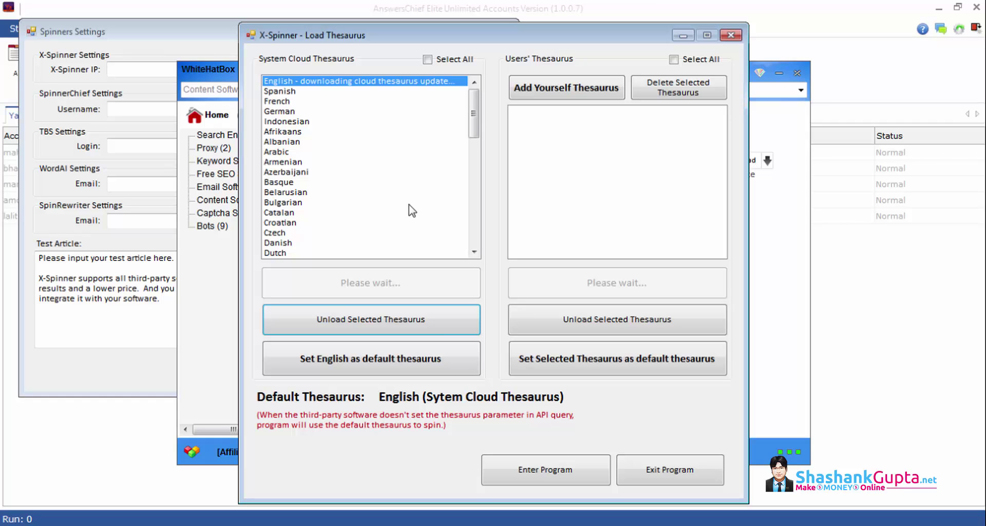
click(546, 471)
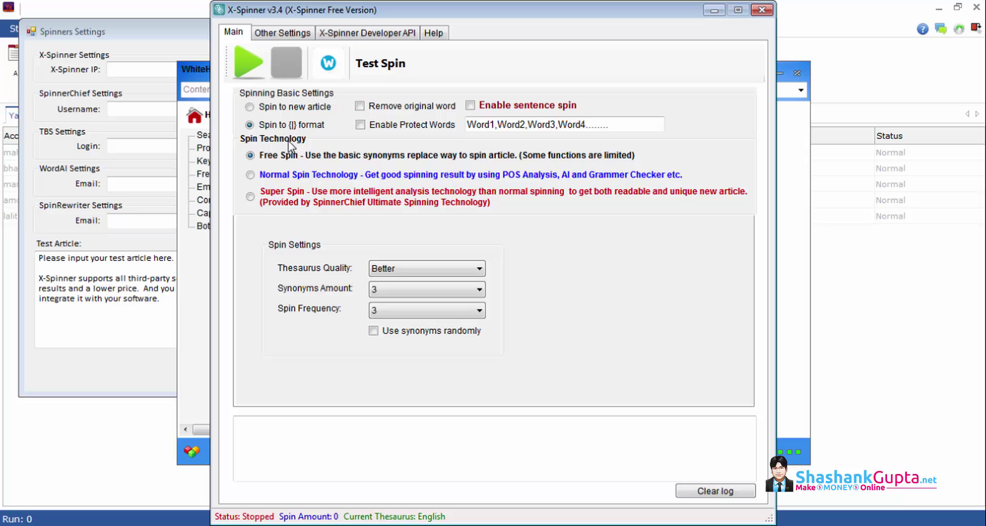
click(249, 66)
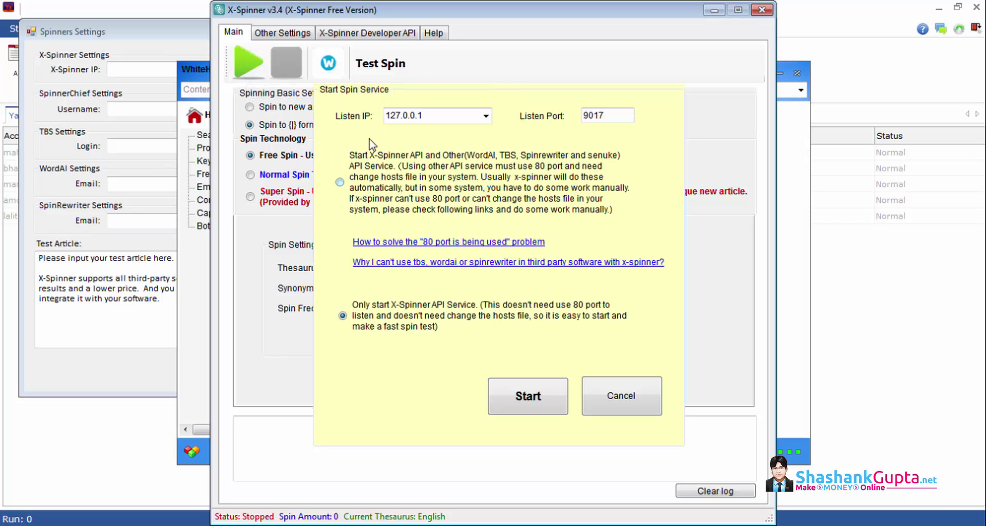
double_click(425, 114)
key(ctrl+c)
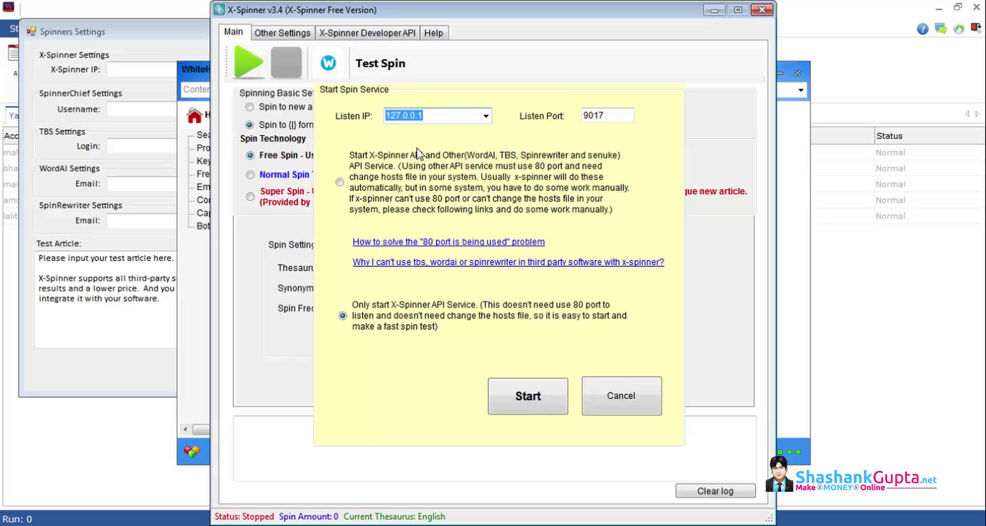
- Set X-Spinner IP 127.0.0.1 and port 9017 in Spinners Settings, test, and save
click(164, 52)
click(164, 68)
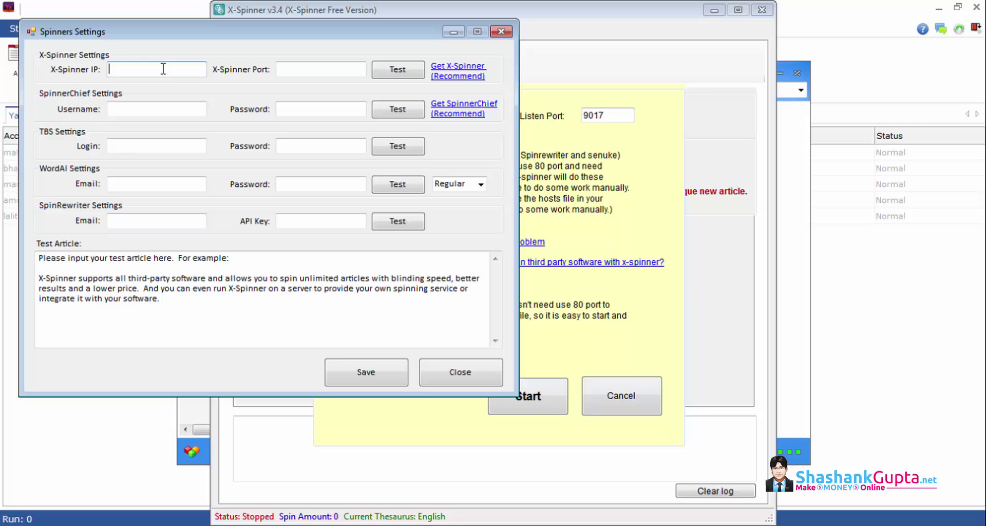
key(ctrl+v)
click(320, 70)
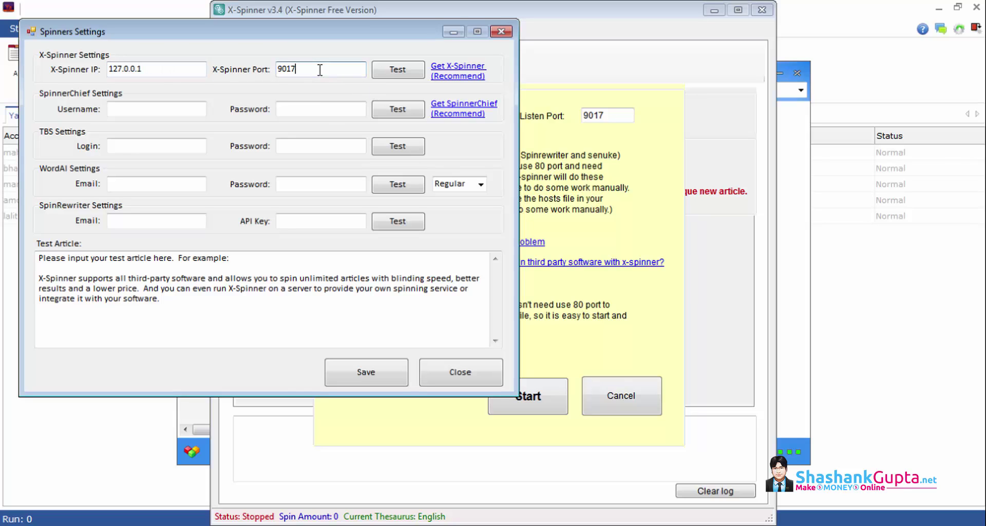
click(397, 72)
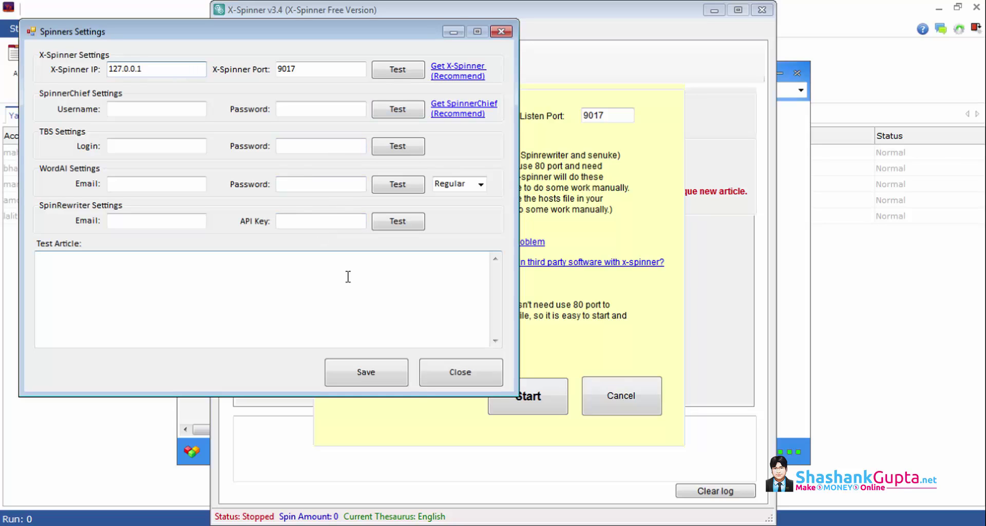
click(375, 380)
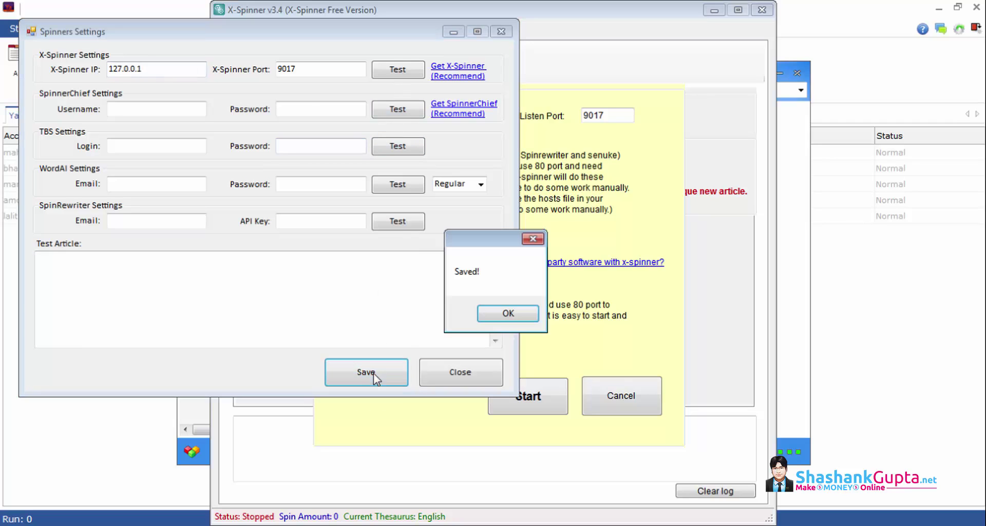
click(501, 318)
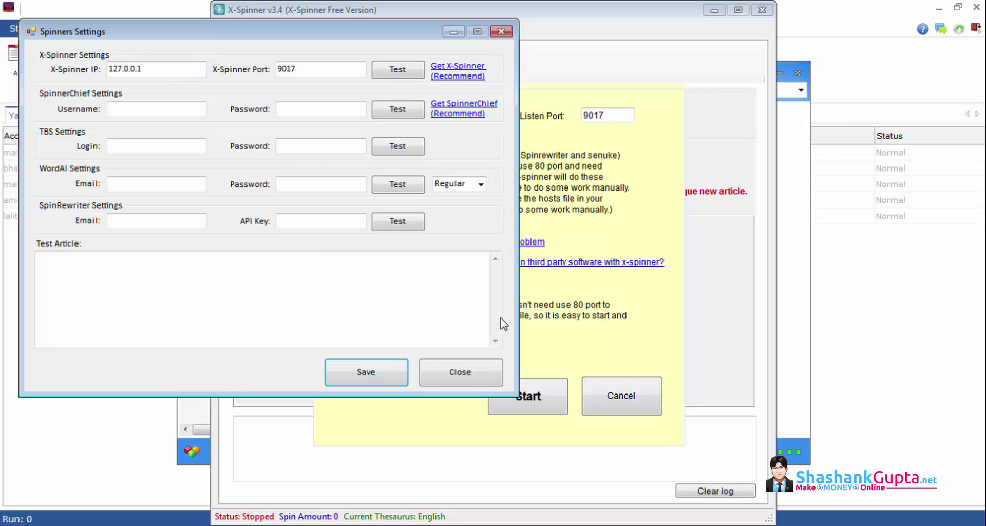
- Start X-Spinner's spin service, retest the connection, and close Spinners Settings
click(543, 407)
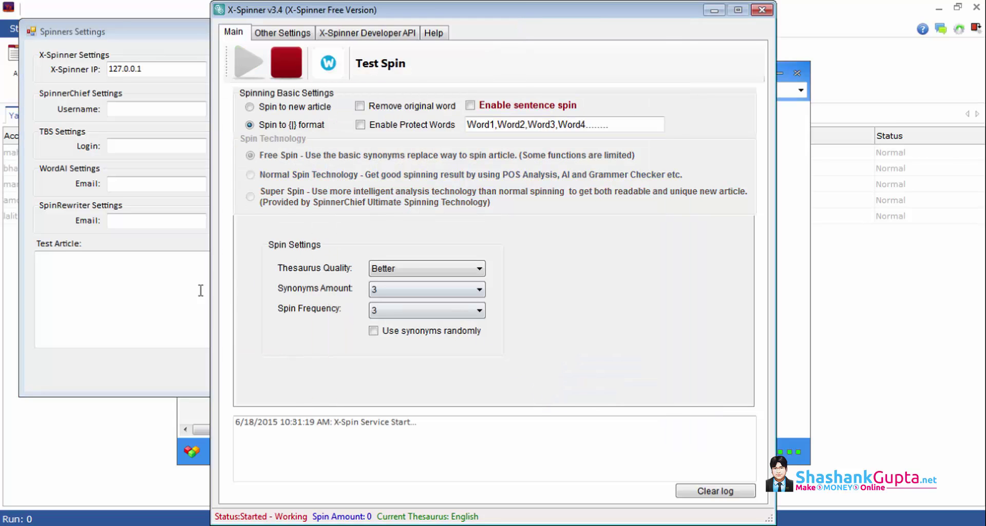
click(157, 292)
click(411, 72)
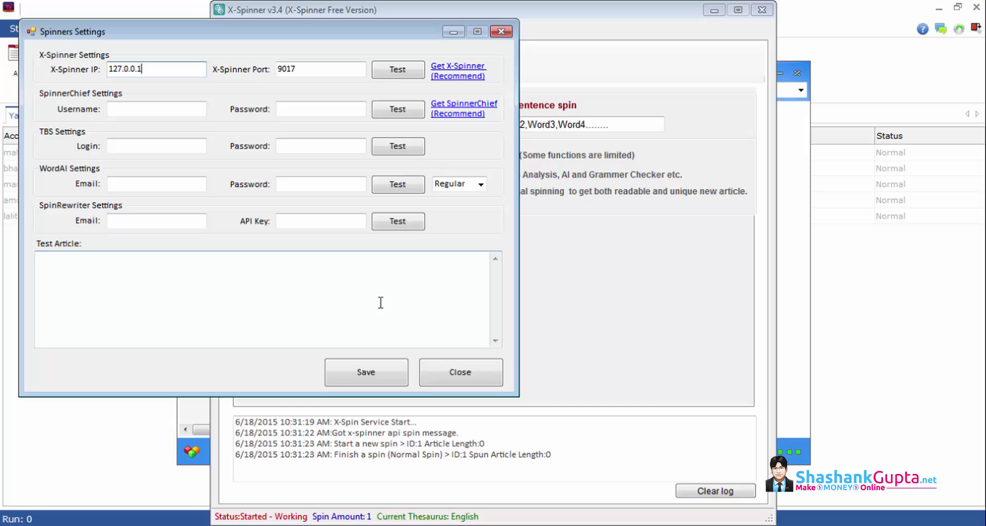
click(434, 371)
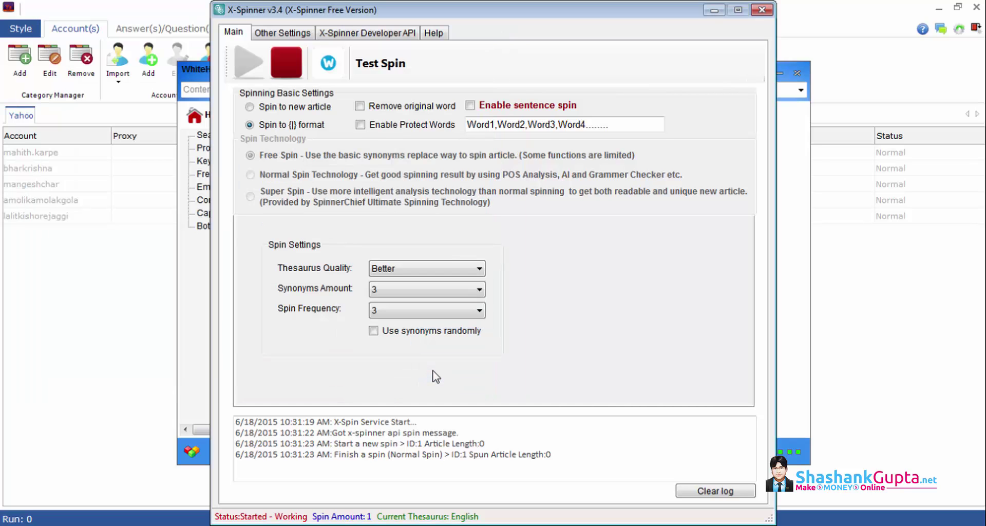
click(714, 10)
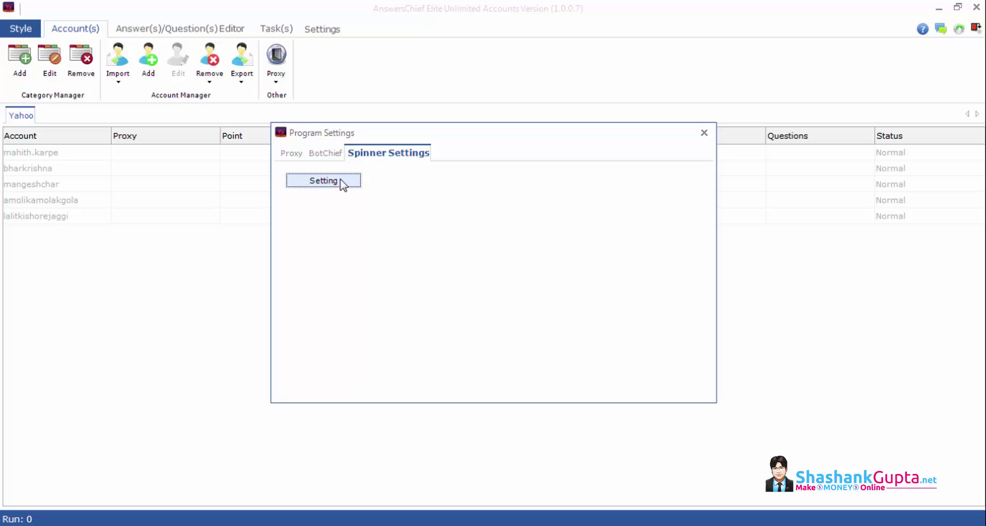
- Close program settings and copy 'Which is the best Twitter marketing Tool' from Q&A.txt
click(704, 133)
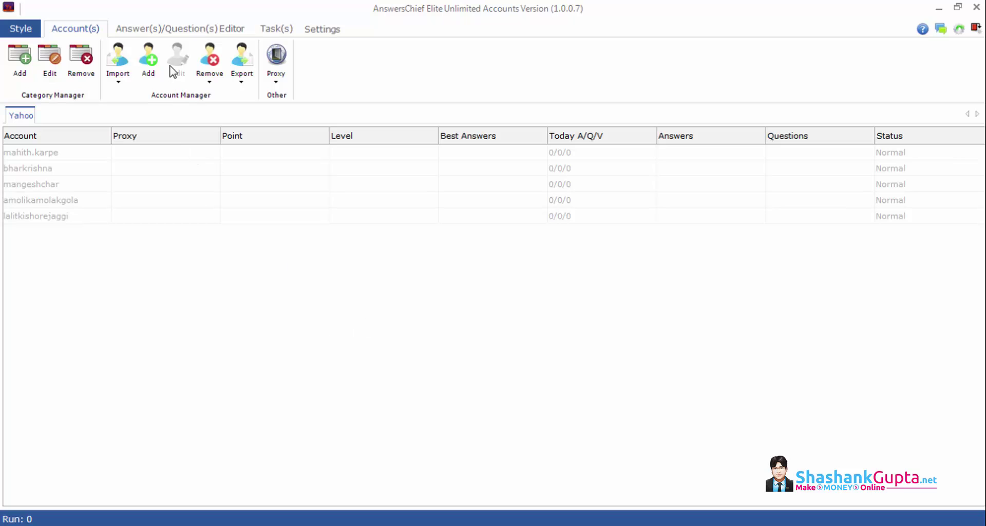
click(145, 525)
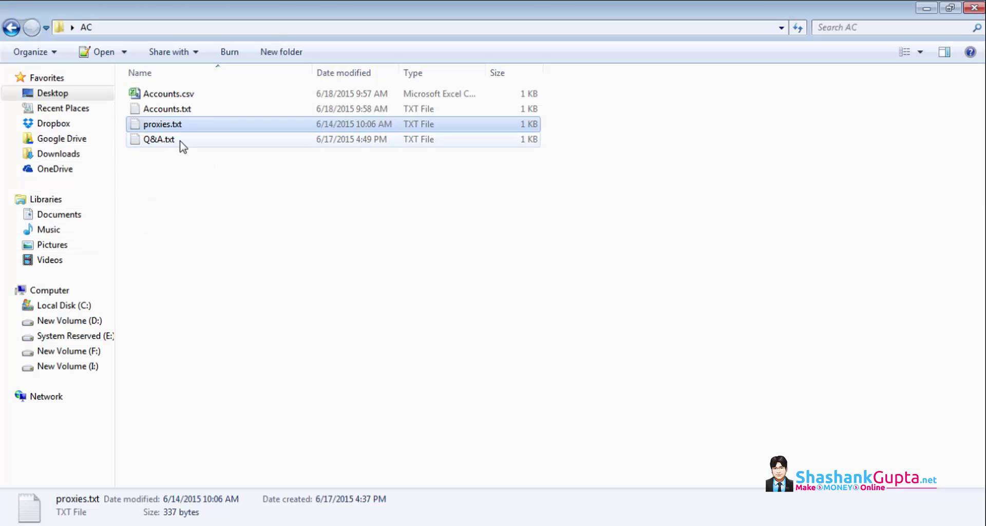
double_click(181, 141)
drag(288, 78, 37, 76)
key(ctrl+c)
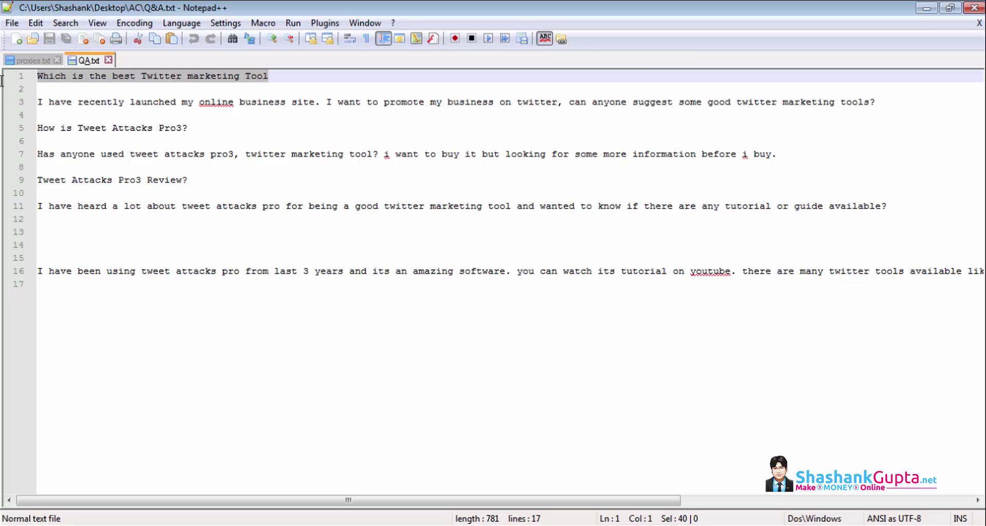
key(alt+Tab)
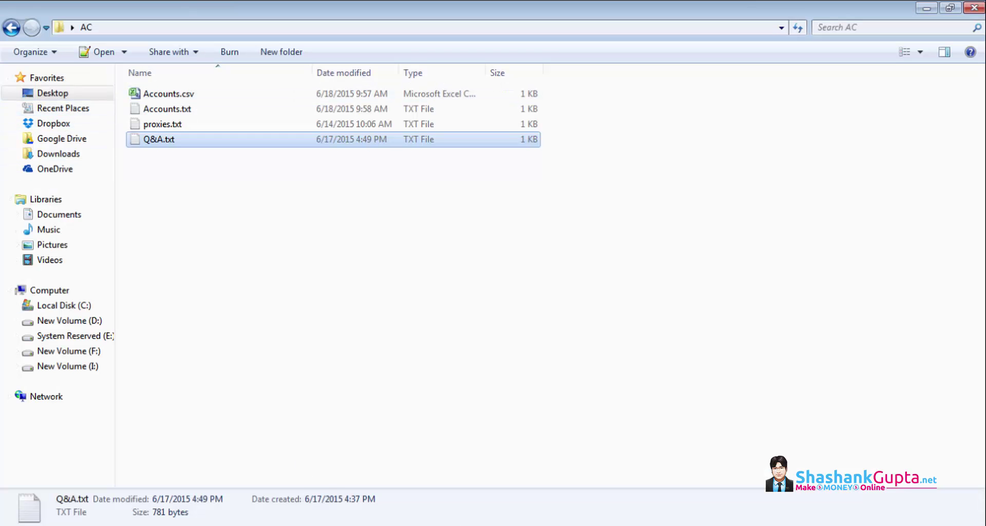
key(alt+Tab)
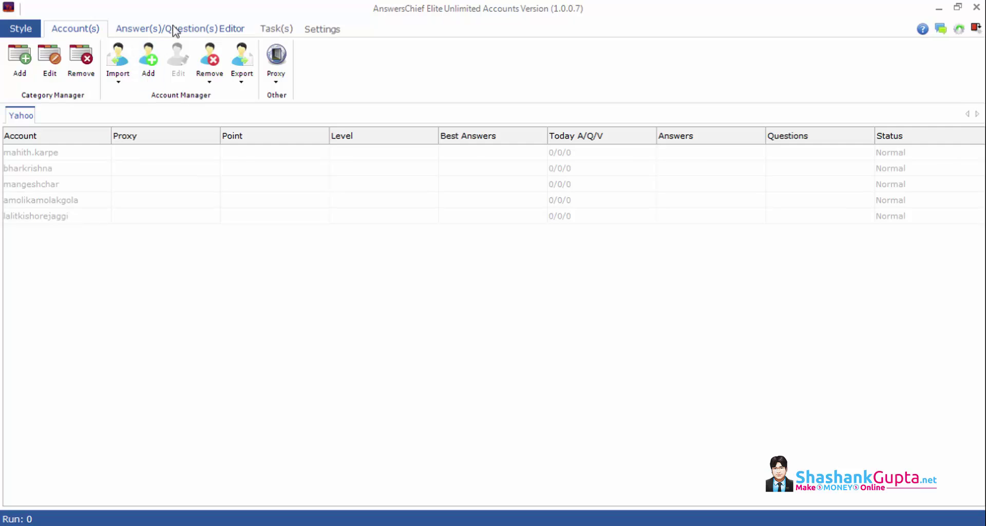
- Add a question category named yahoo1 in the Answer(s)/Question(s) Editor
click(175, 30)
click(19, 73)
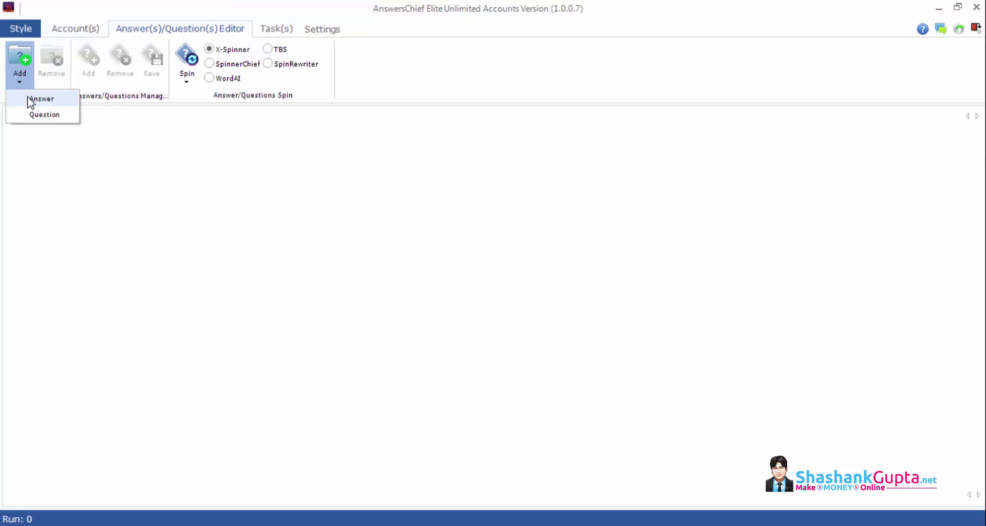
click(36, 114)
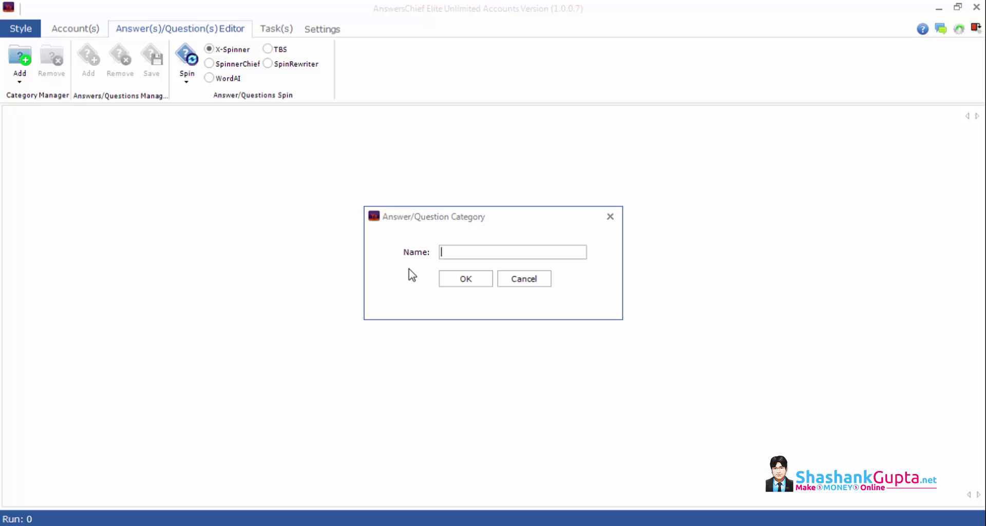
text(yahoo)
text(1)
click(451, 277)
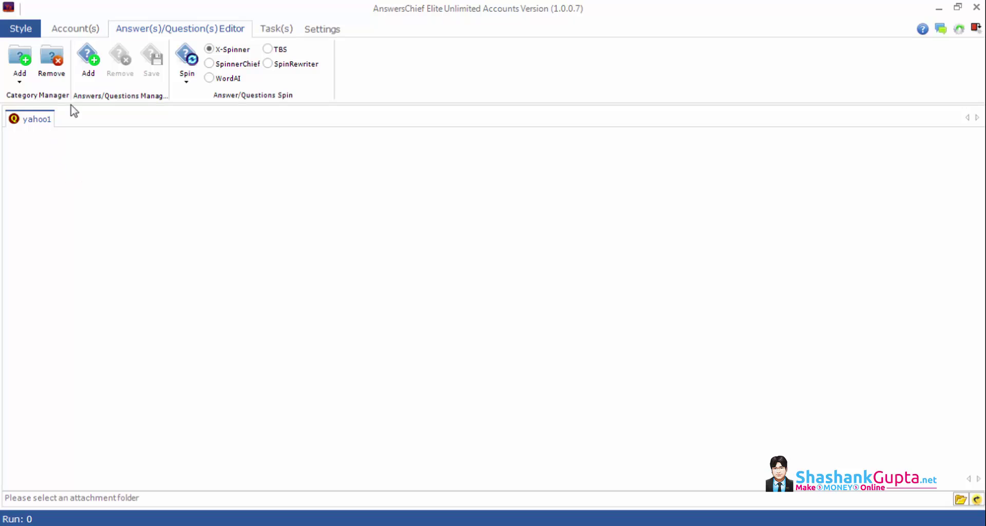
- Add a question with the pasted Twitter marketing title and spin it into spintax variations
click(89, 57)
click(68, 145)
key(ctrl+v)
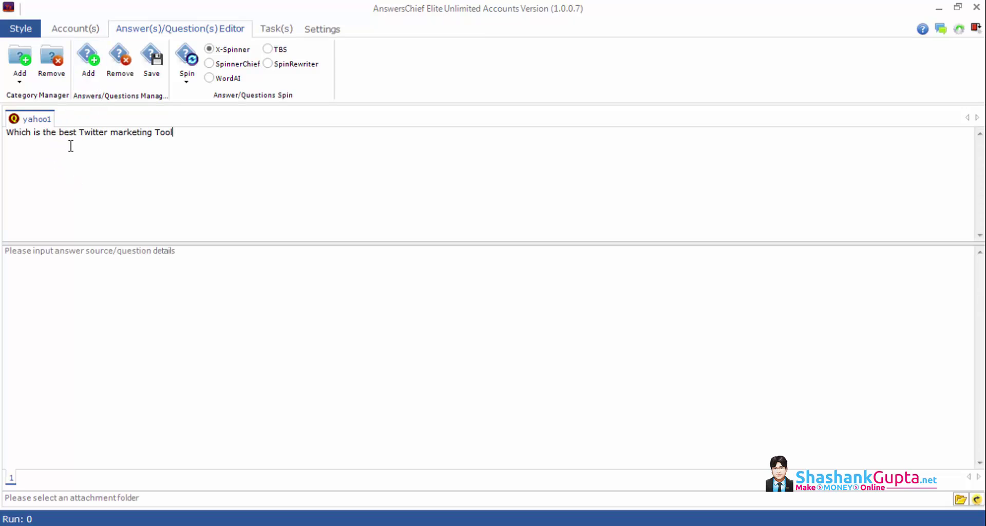
click(189, 65)
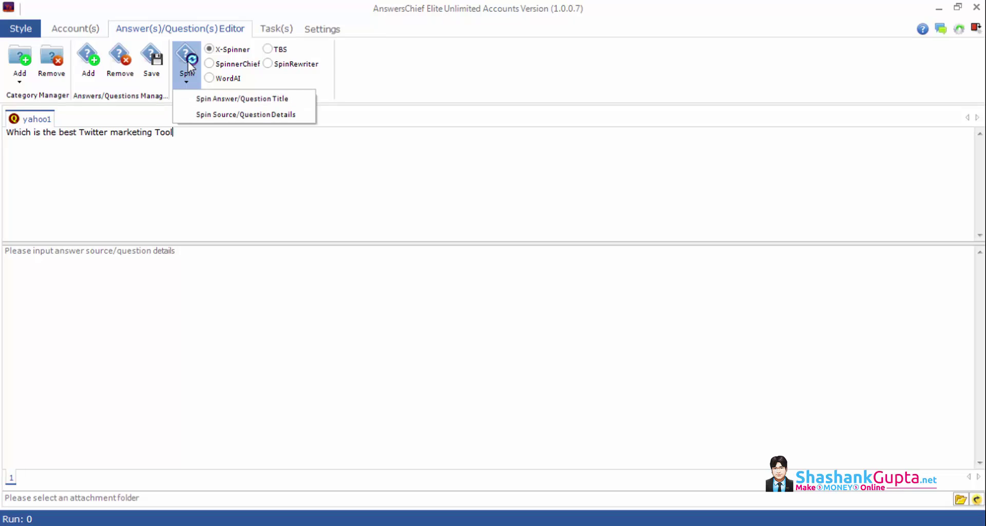
click(206, 98)
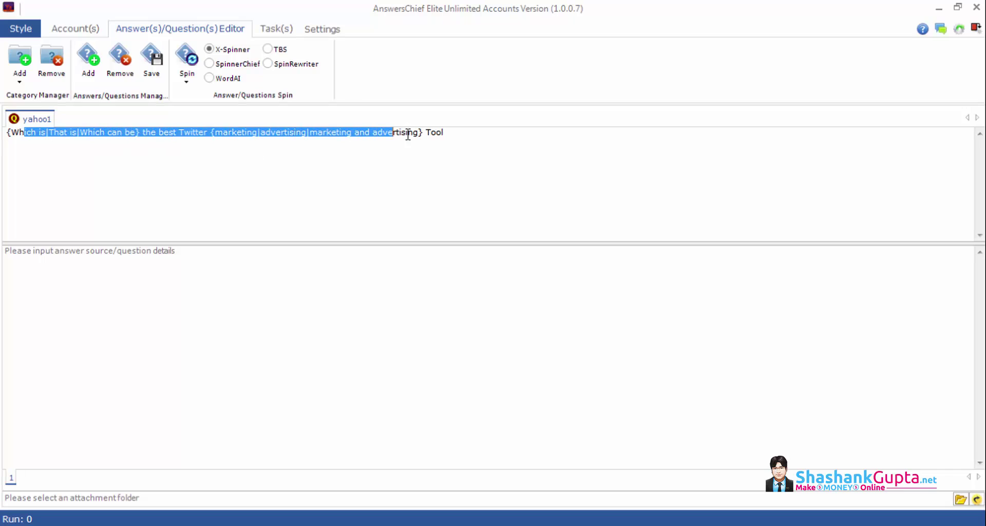
drag(23, 131, 453, 132)
click(466, 132)
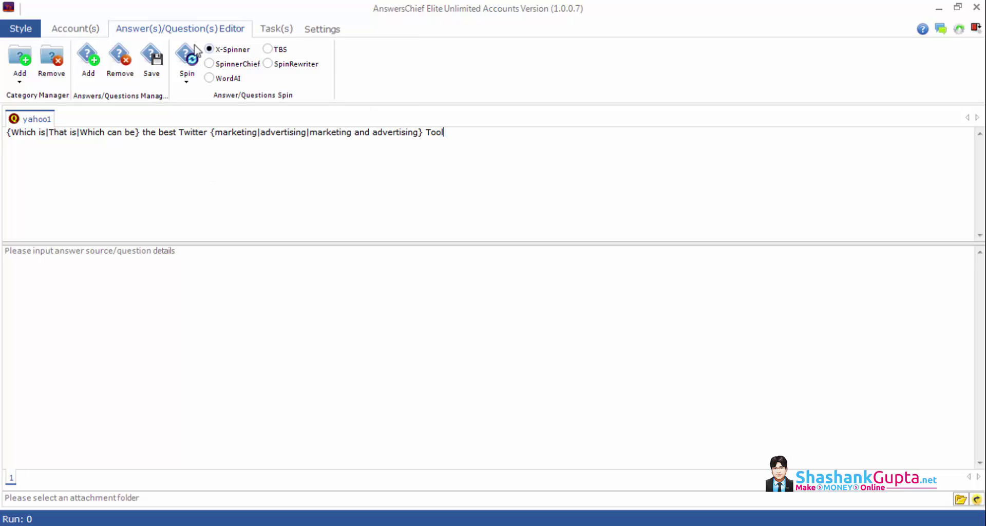
click(85, 28)
- Dismiss the settings dialog and start a new check task named 'Test acounts'
click(704, 133)
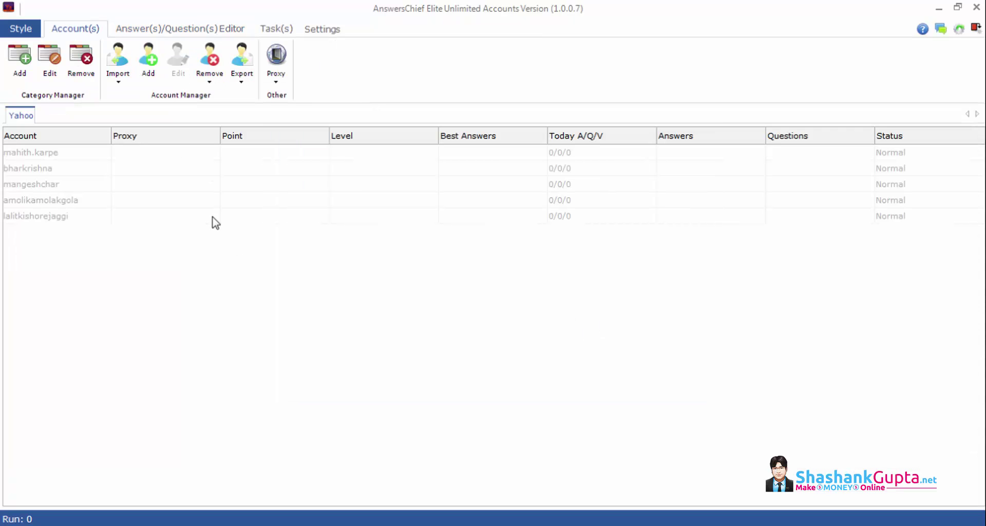
click(274, 29)
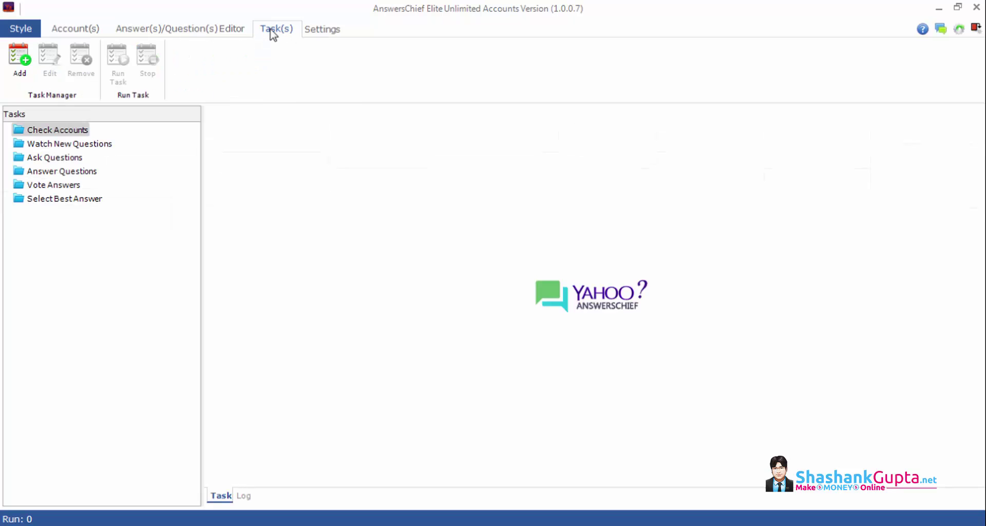
click(23, 66)
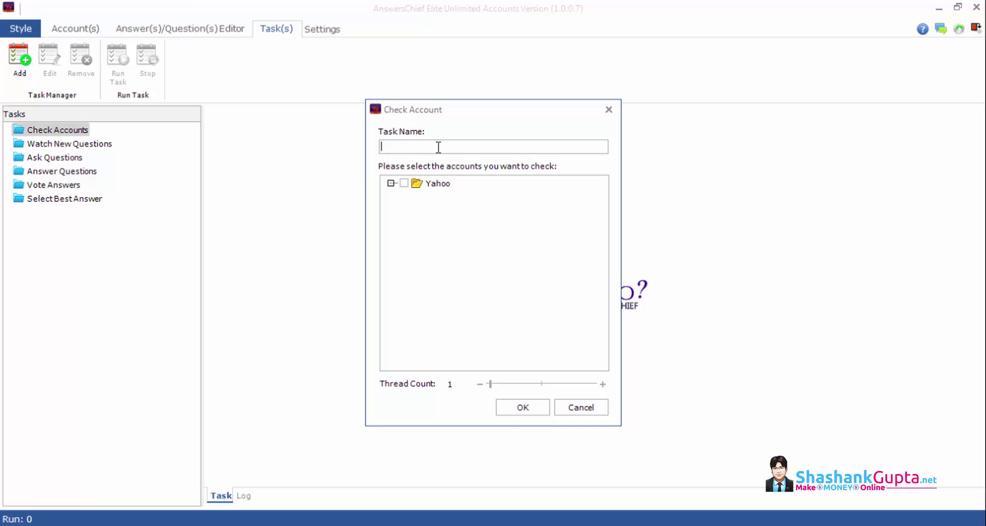
text(Test )
text(acoun)
text(ts)
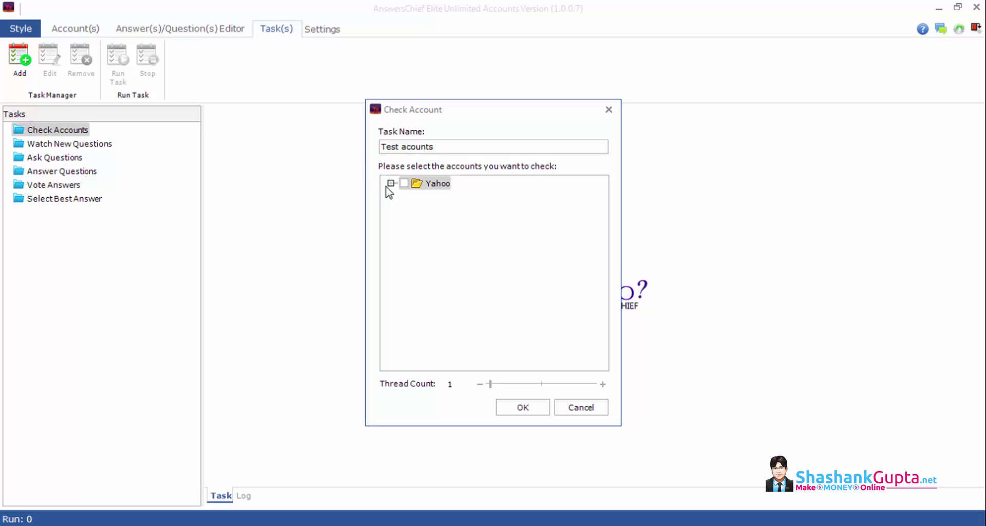
- Expand Yahoo, tick all five accounts, and confirm the task
click(391, 183)
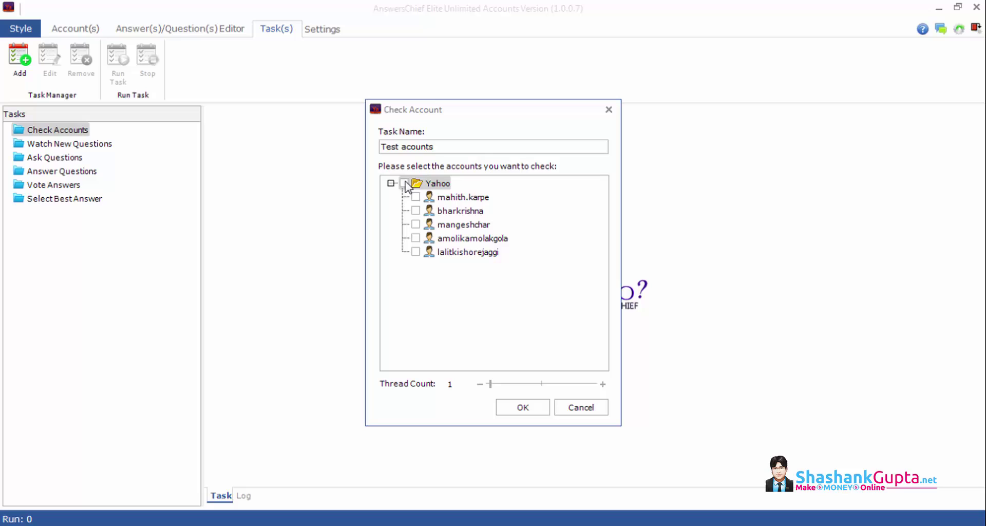
click(415, 197)
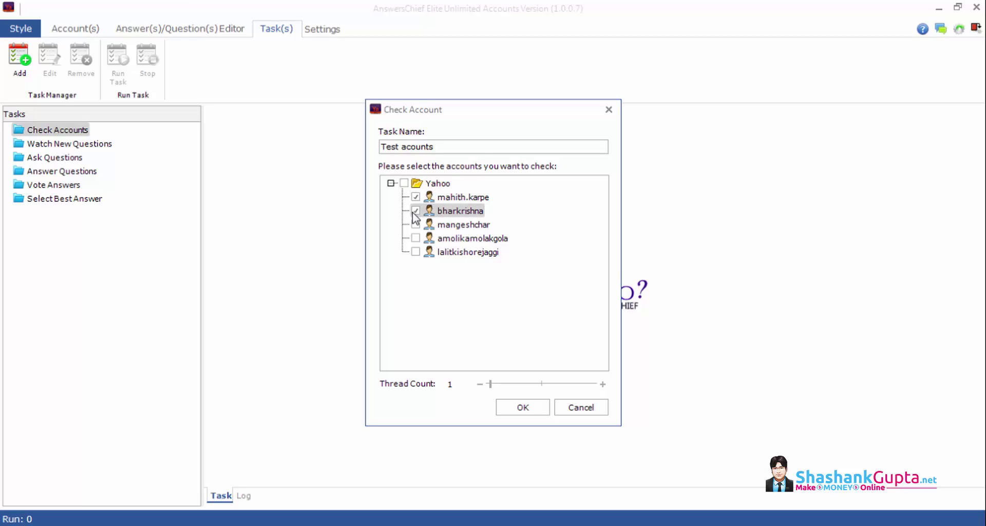
click(415, 225)
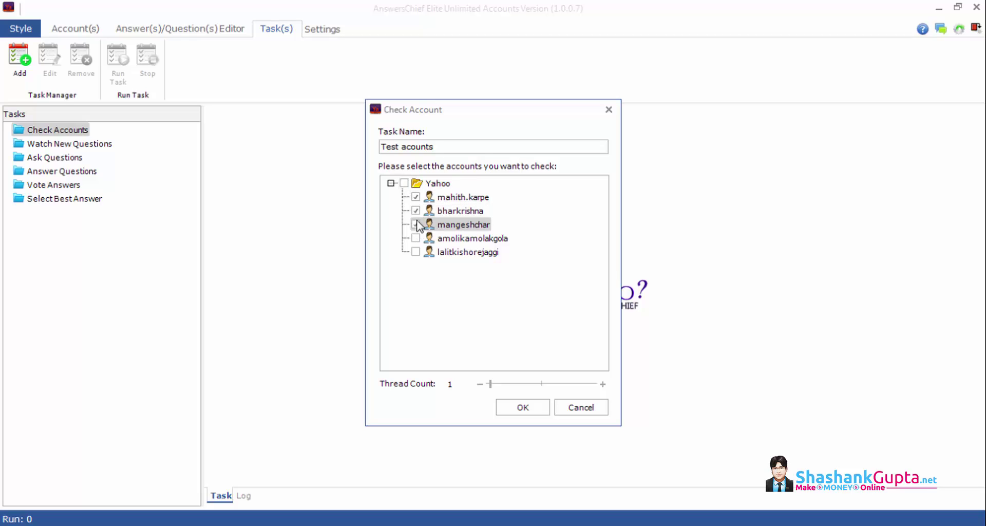
click(405, 183)
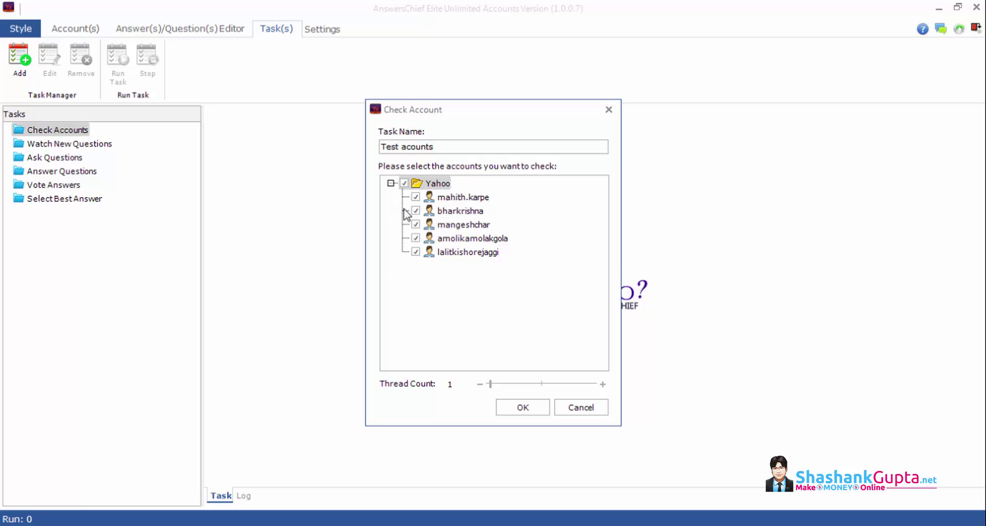
click(524, 407)
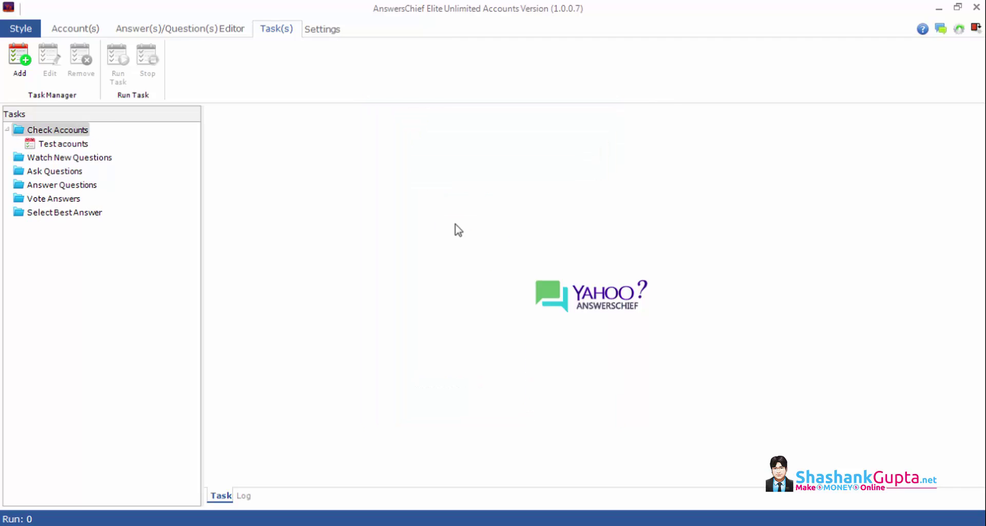
- Run the Test acounts check task briefly, then stop it
click(64, 145)
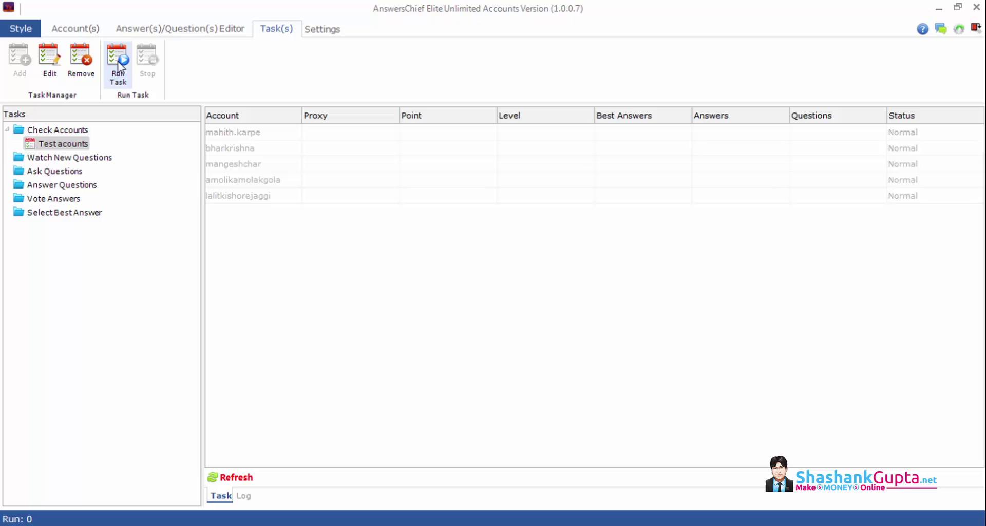
click(118, 60)
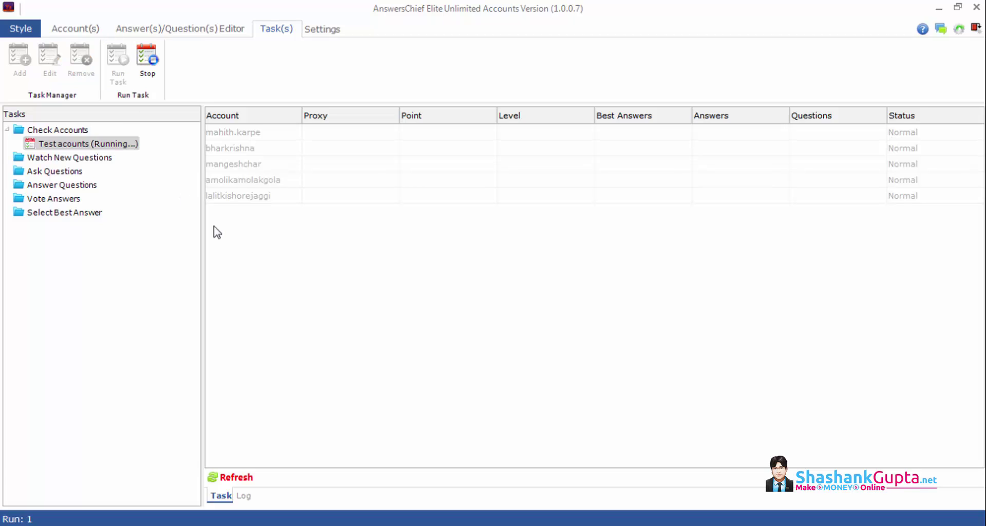
click(149, 62)
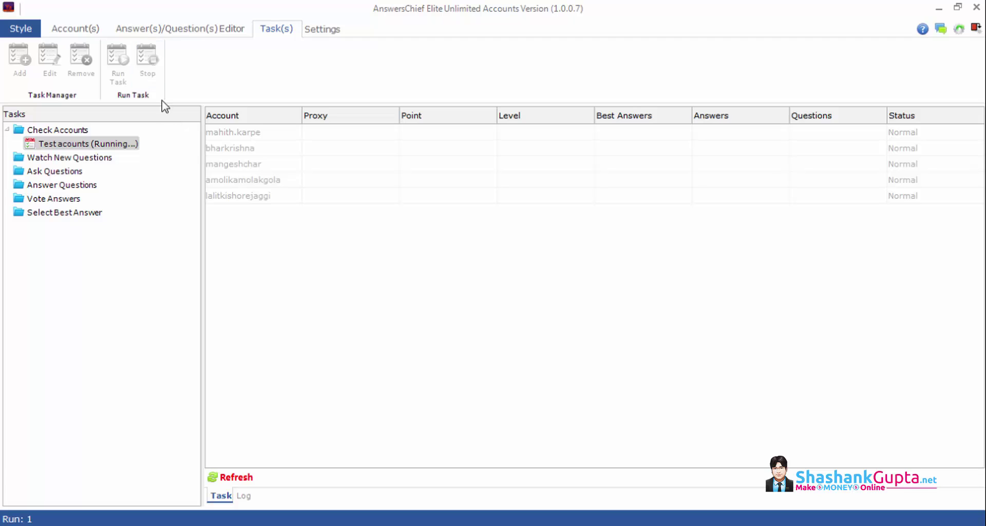
- Bind a proxy to all accounts, then reselect the Test acounts task
click(76, 30)
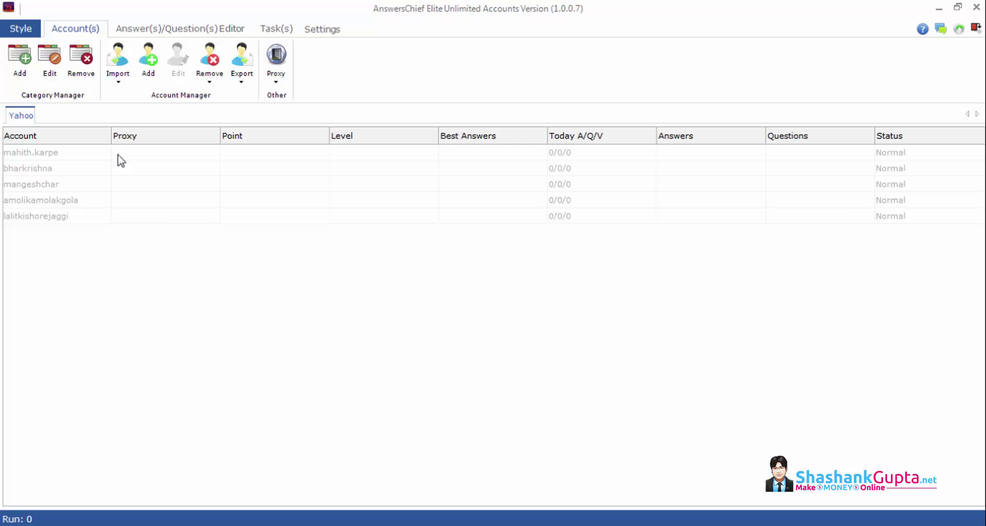
click(276, 69)
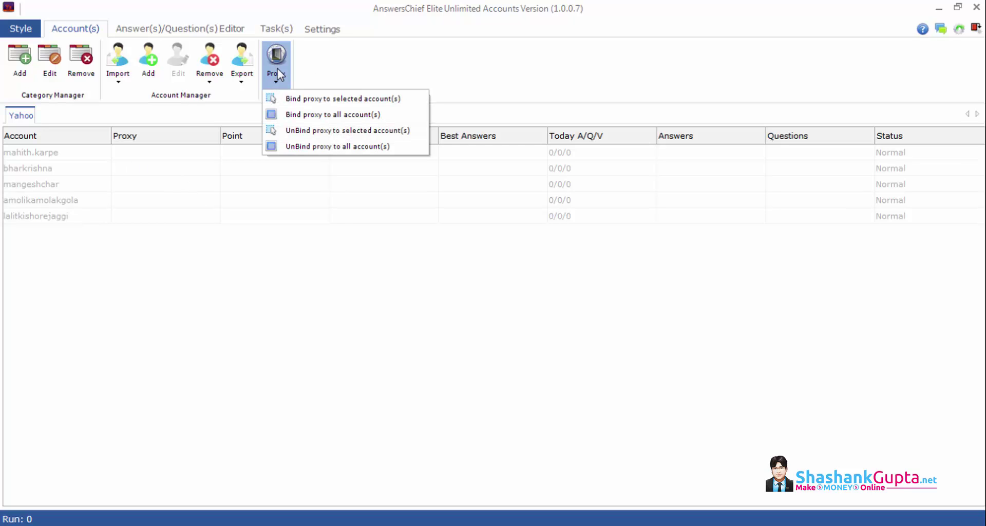
click(306, 114)
click(286, 29)
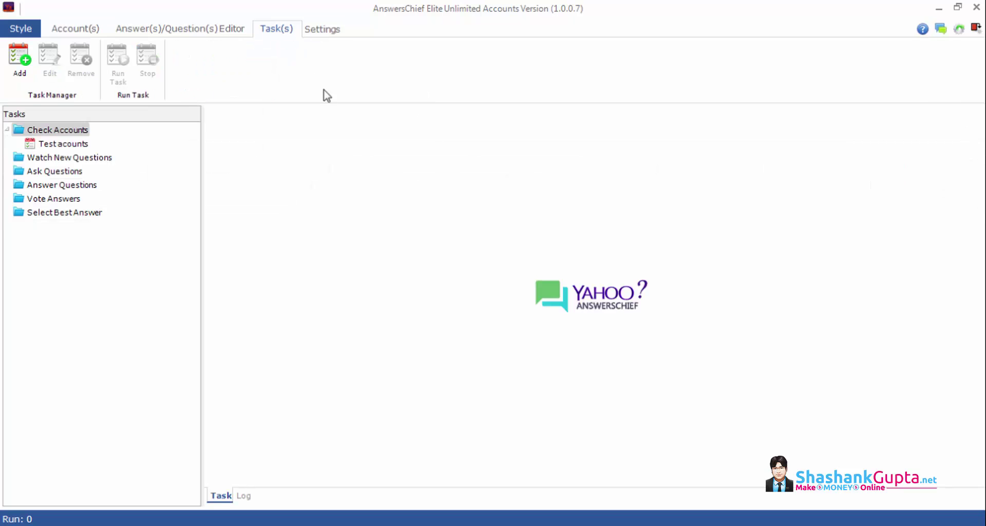
click(68, 143)
- Run the Test acounts check task again with proxies now bound
click(118, 64)
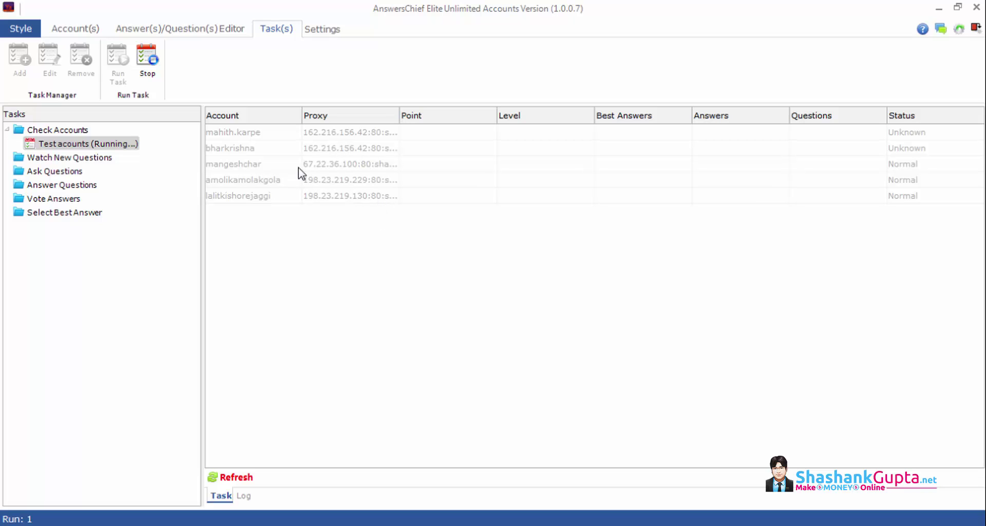
- Show the Log panel to follow each account's login results
click(244, 497)
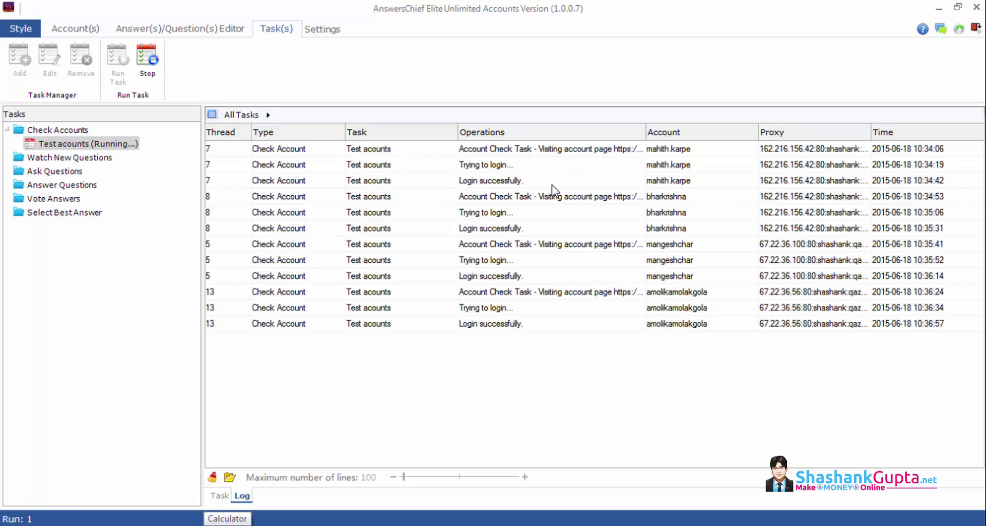